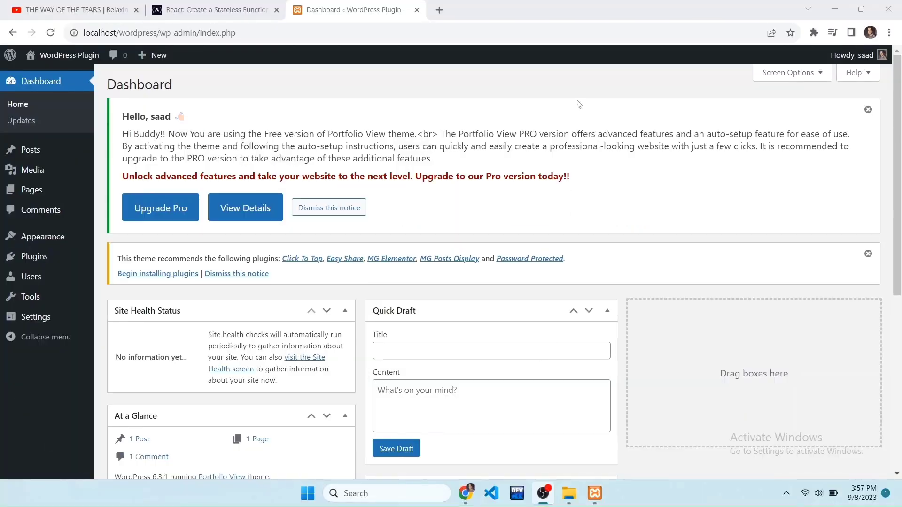
- Open the site's front page in a new browser tab and look through the whole page
left_click(570, 13)
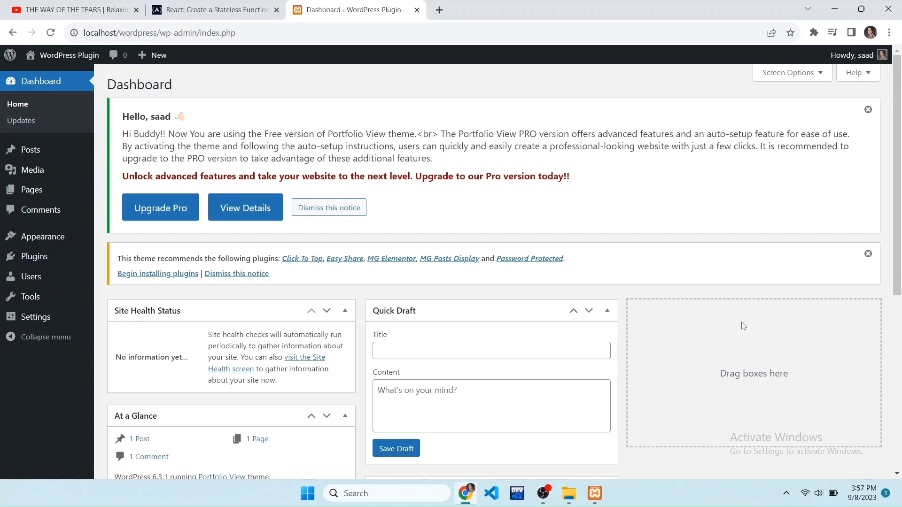
mouse_move(57, 56)
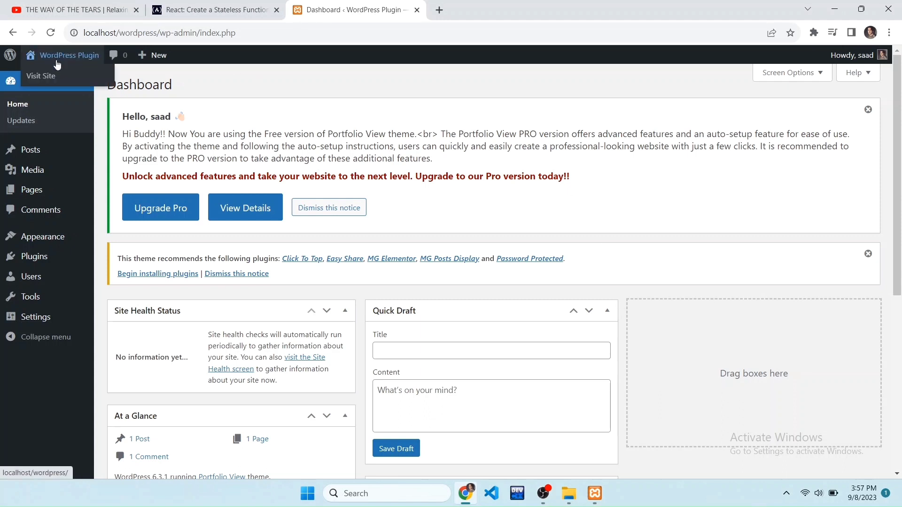
right_click(45, 79)
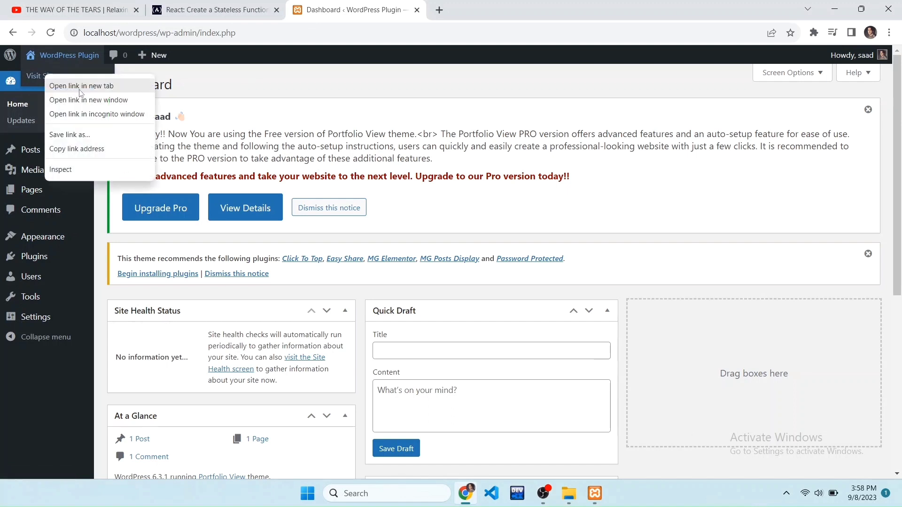
left_click(80, 88)
left_click(488, 10)
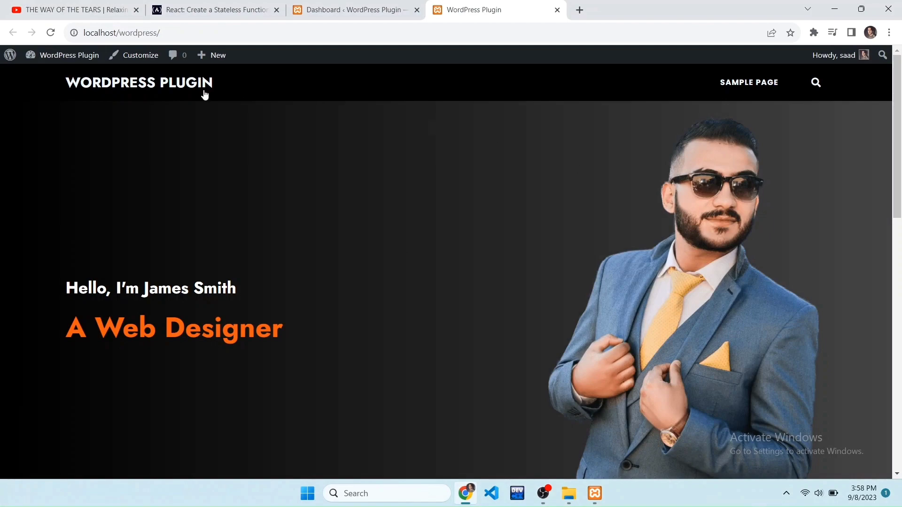
scroll(540, 233, "down", 12)
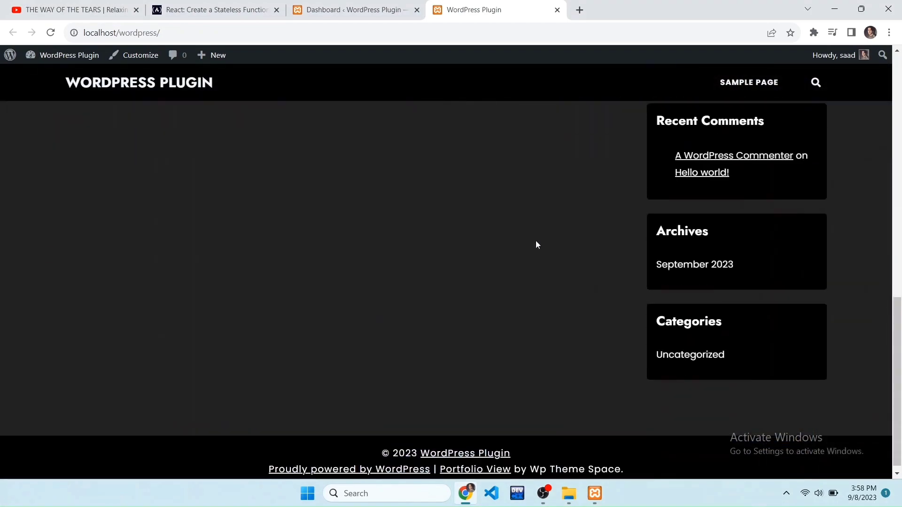
scroll(537, 244, "up", 12)
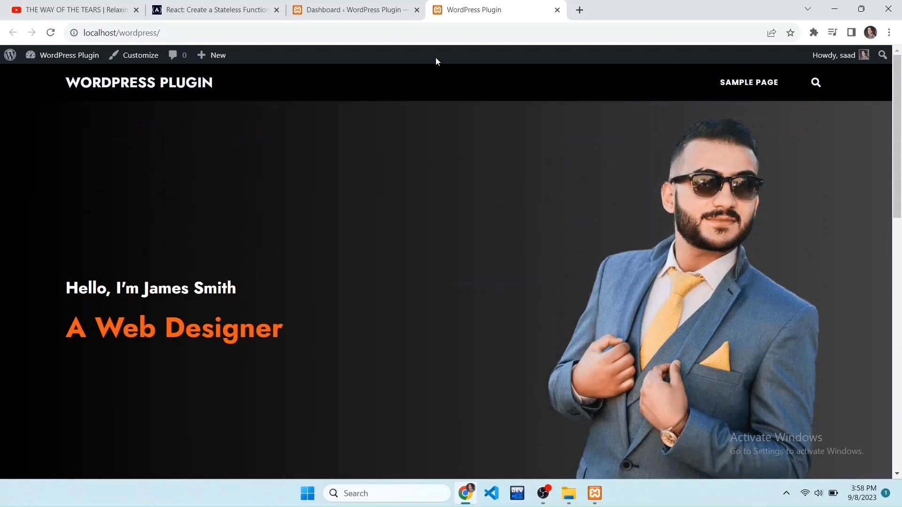
- Back in the admin dashboard, go to adding new plugins, dismiss the Portfolio View upgrade notice and search for "weglot"
left_click(332, 14)
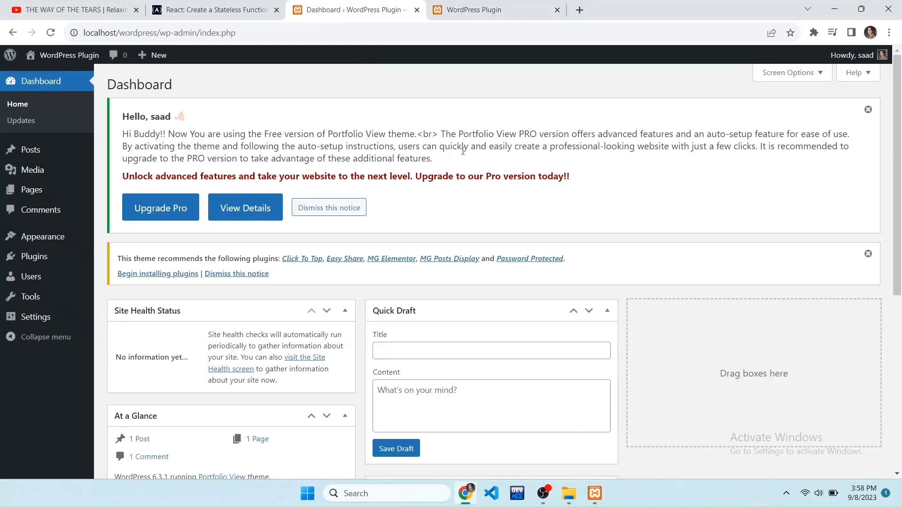
mouse_move(25, 260)
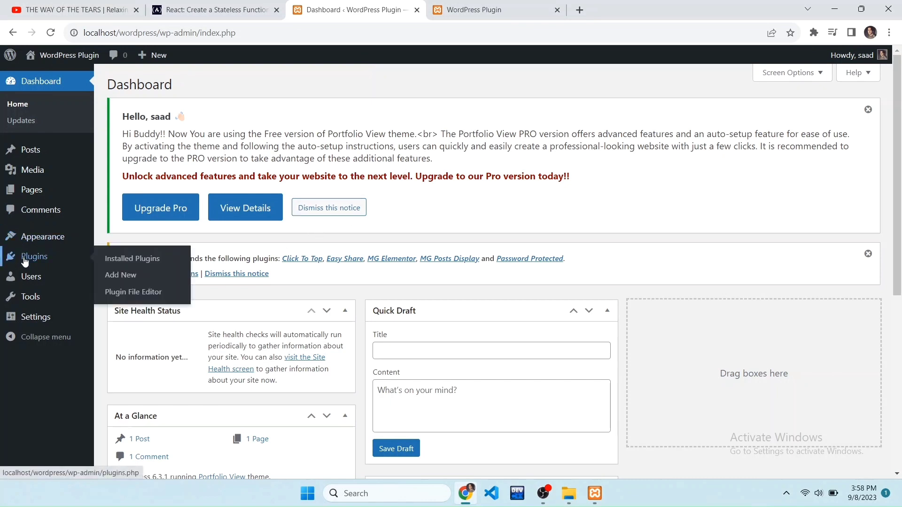
left_click(118, 277)
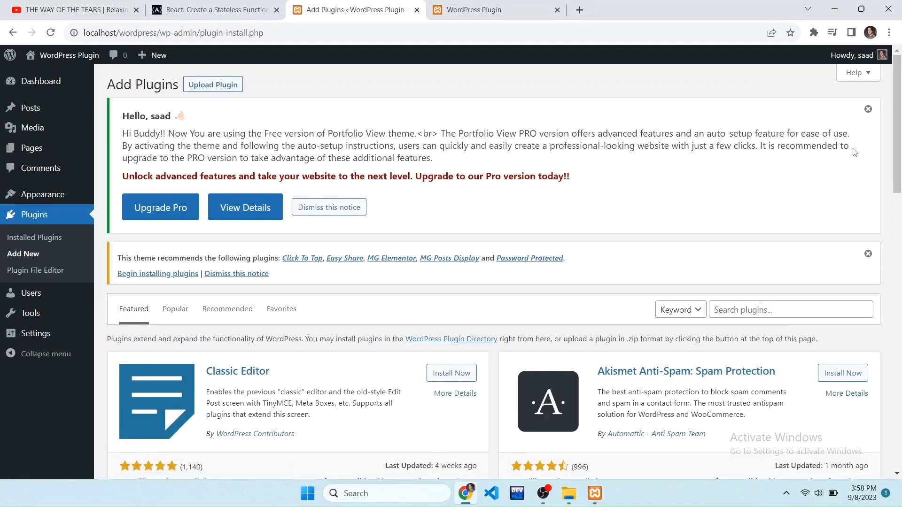
left_click(868, 109)
type("weglot")
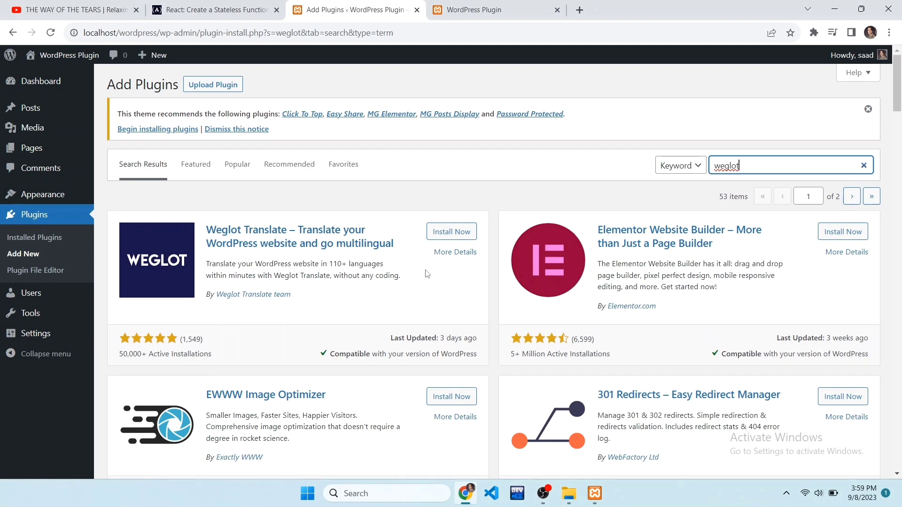
- Install and activate the Weglot Translate plugin, and open its settings page
left_click(444, 234)
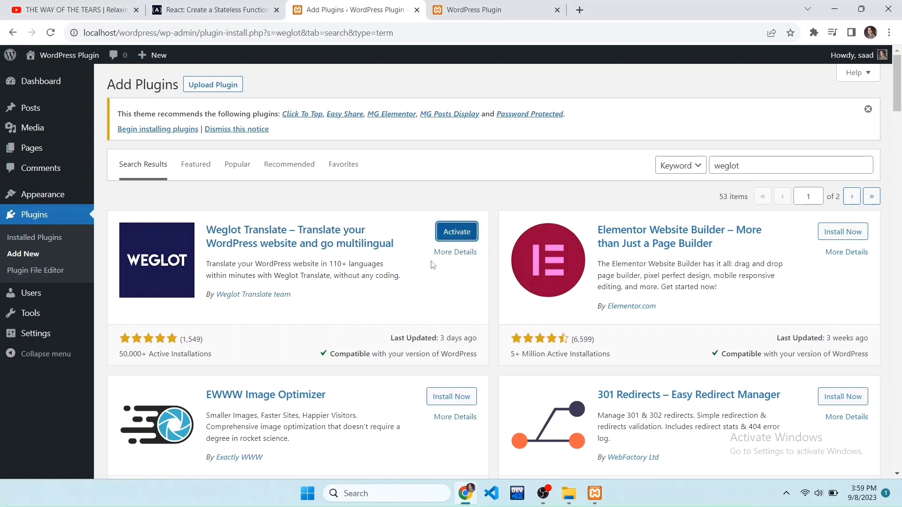
left_click(453, 232)
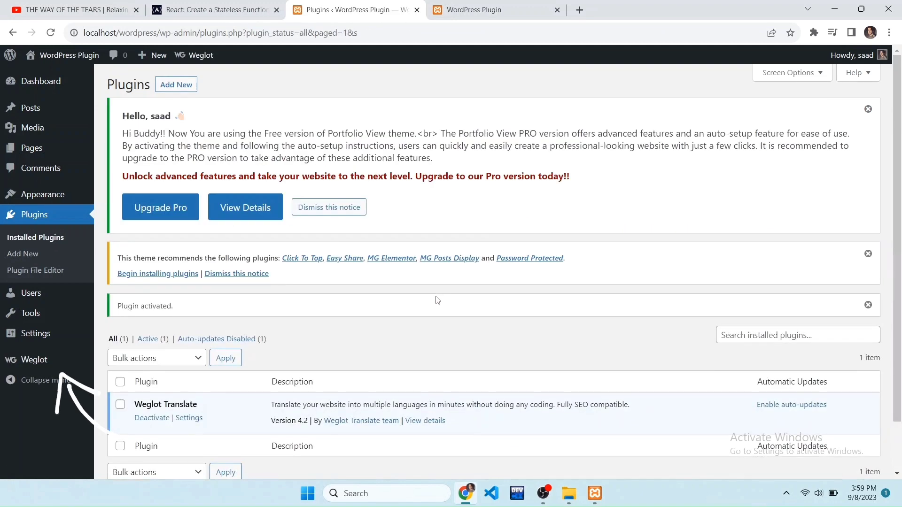
scroll(475, 288, "down", 1)
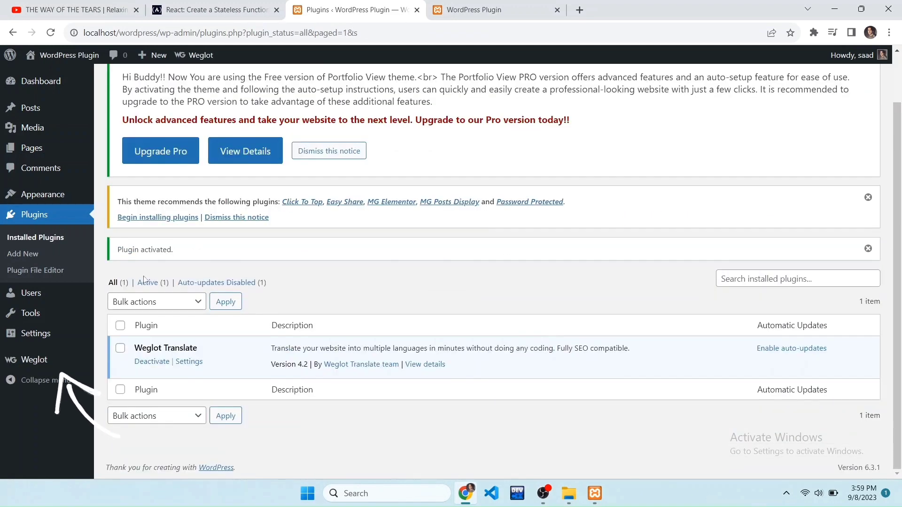
left_click(29, 365)
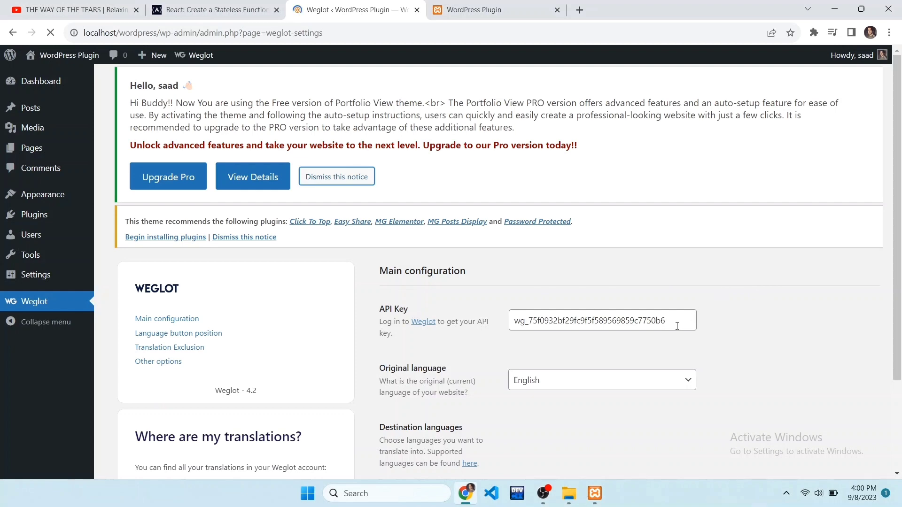
- Review the API key setting, open the linked Weglot account dashboard and check which account is signed in
left_click_drag(676, 318, 513, 319)
scroll(423, 265, "down", 1)
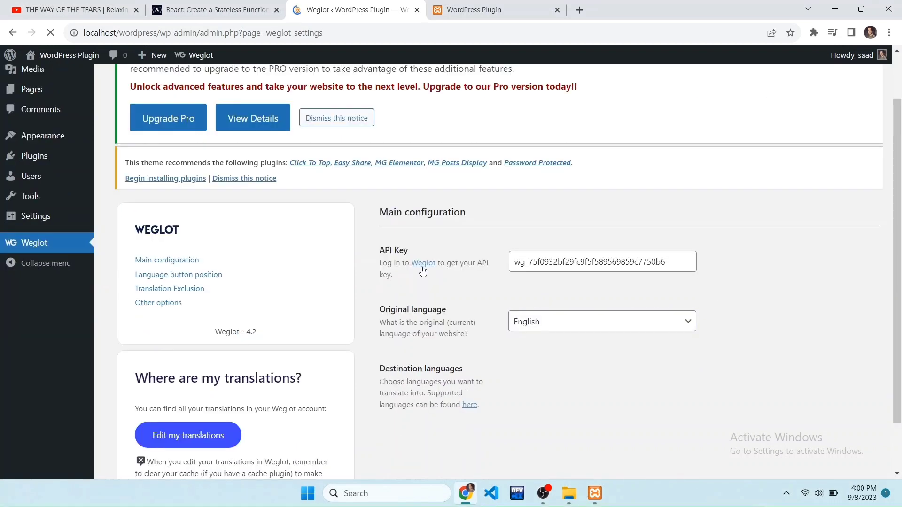
left_click(423, 268)
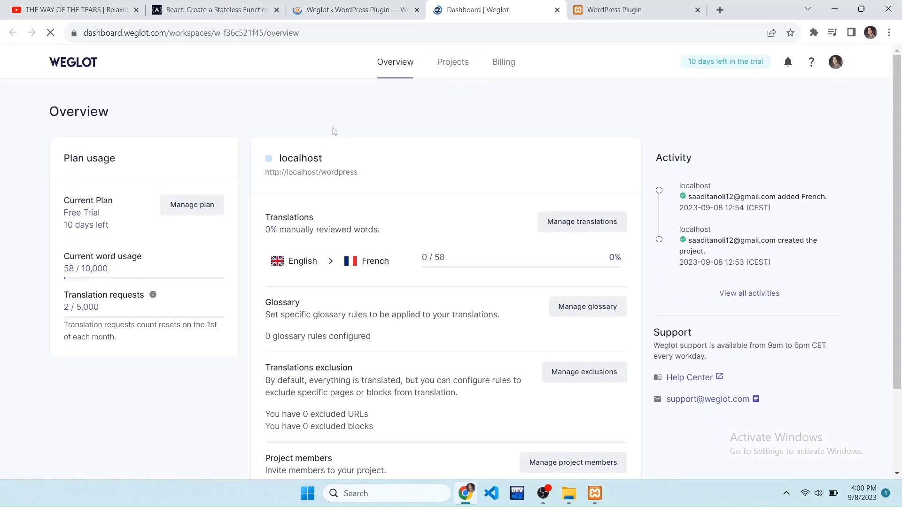
left_click(837, 67)
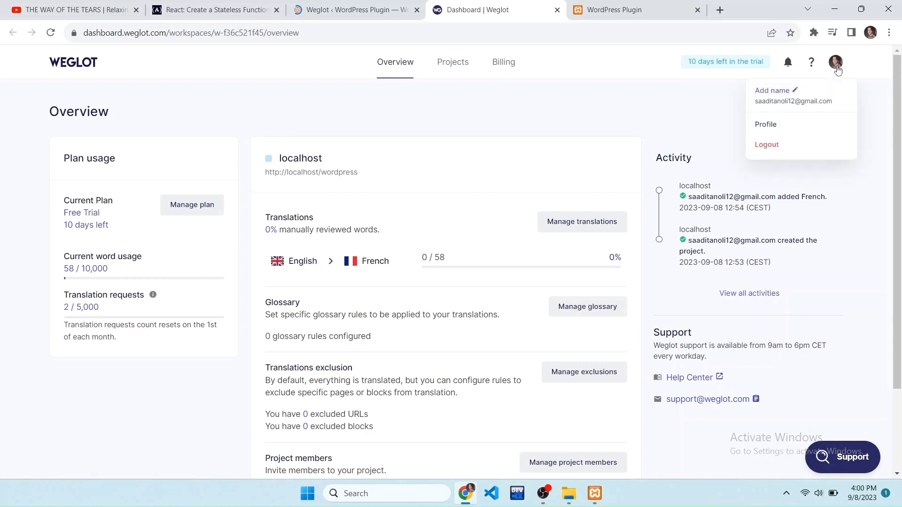
left_click(837, 69)
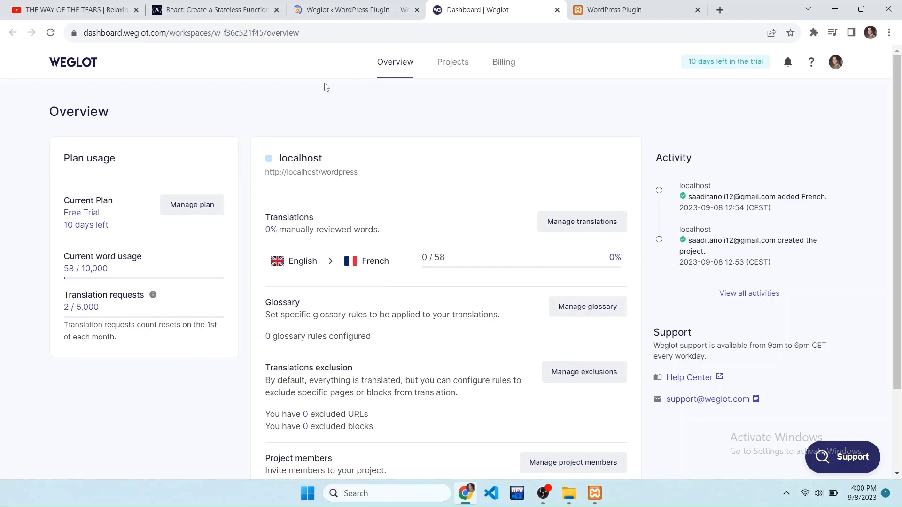
- Return to the plugin's settings and open Weglot's documentation of supported destination languages
left_click(341, 13)
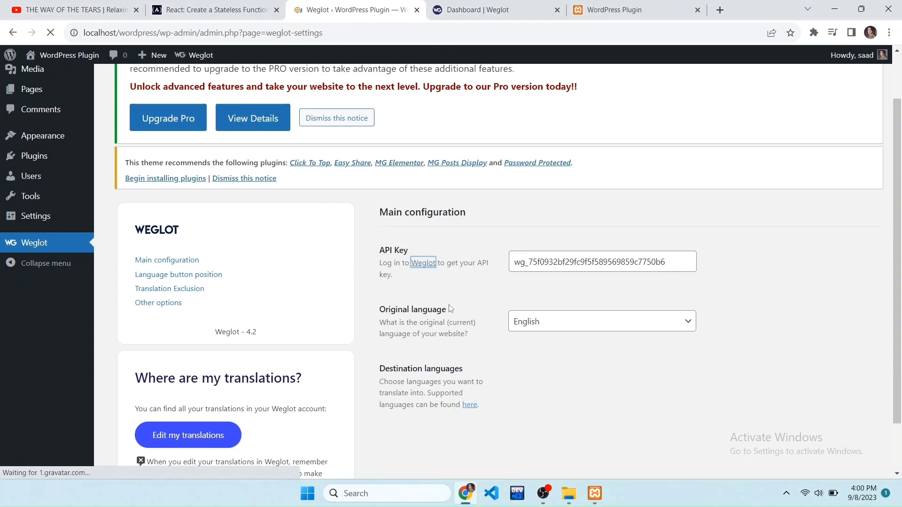
scroll(458, 331, "down", 1)
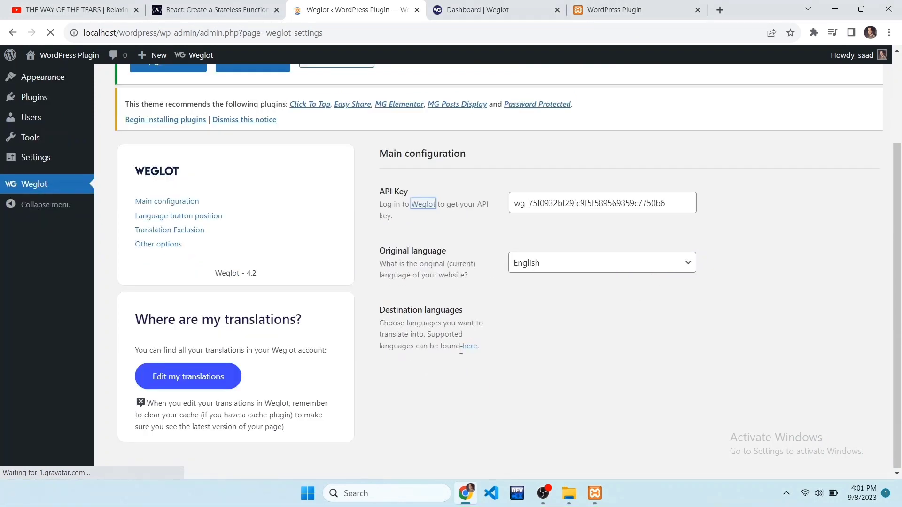
left_click(469, 347)
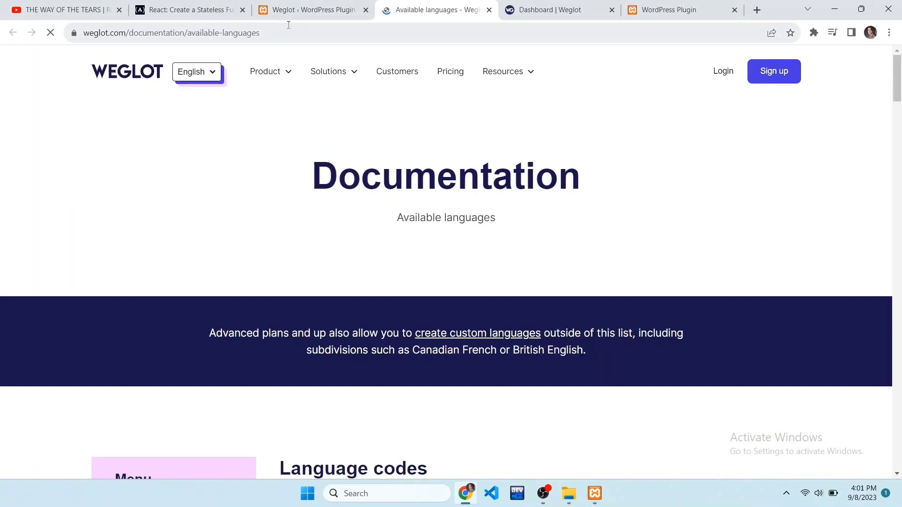
- In the plugin's main configuration, choose French as the destination language and save the changes
left_click(288, 10)
left_click(554, 256)
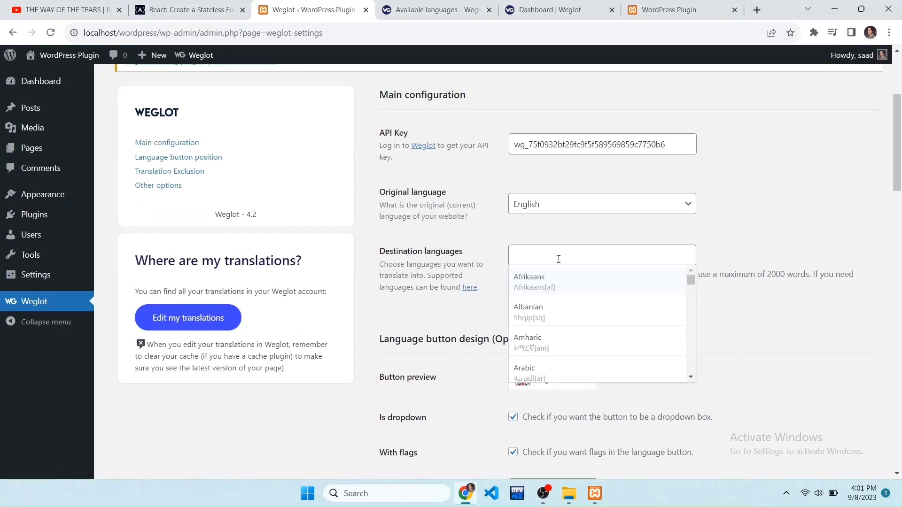
scroll(600, 314, "down", 3)
scroll(599, 318, "down", 10)
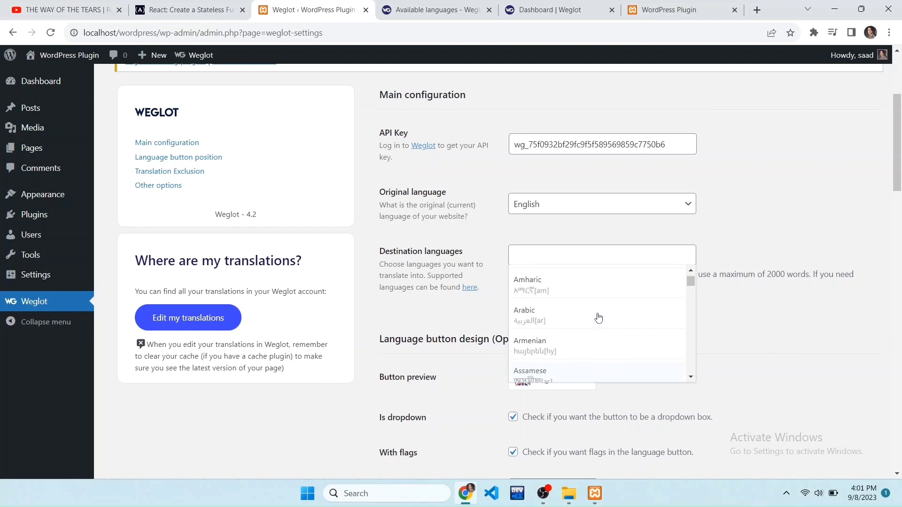
scroll(599, 318, "down", 5)
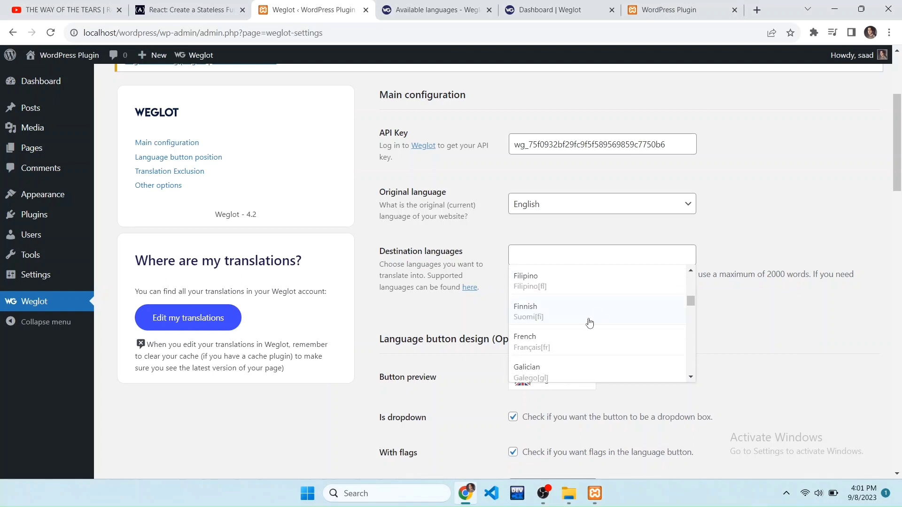
left_click(554, 341)
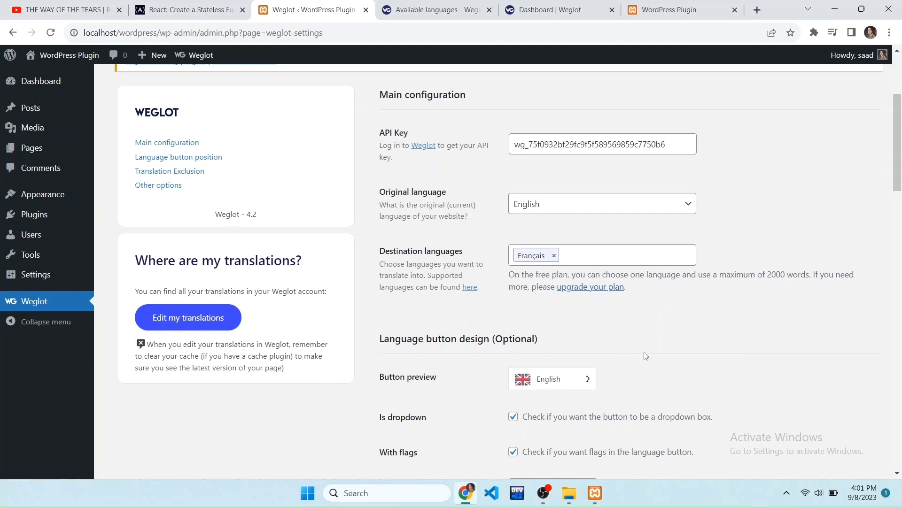
scroll(577, 270, "down", 15)
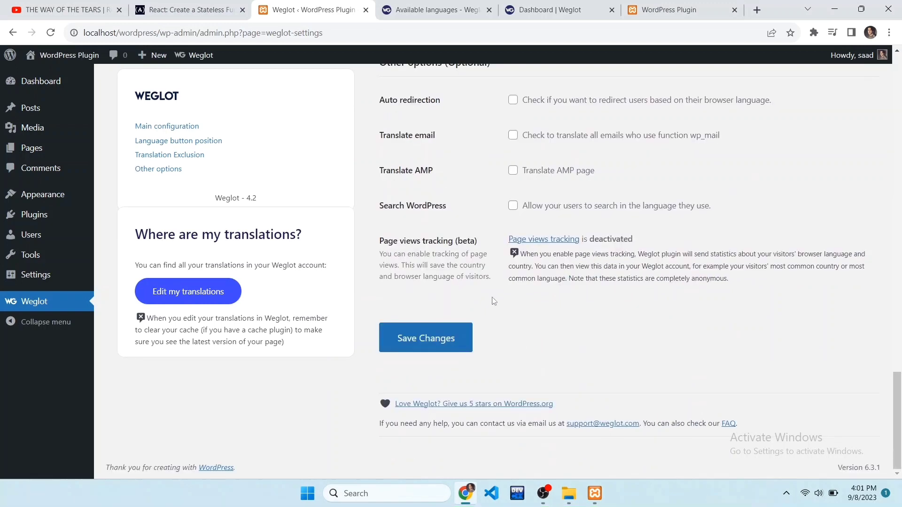
left_click(448, 329)
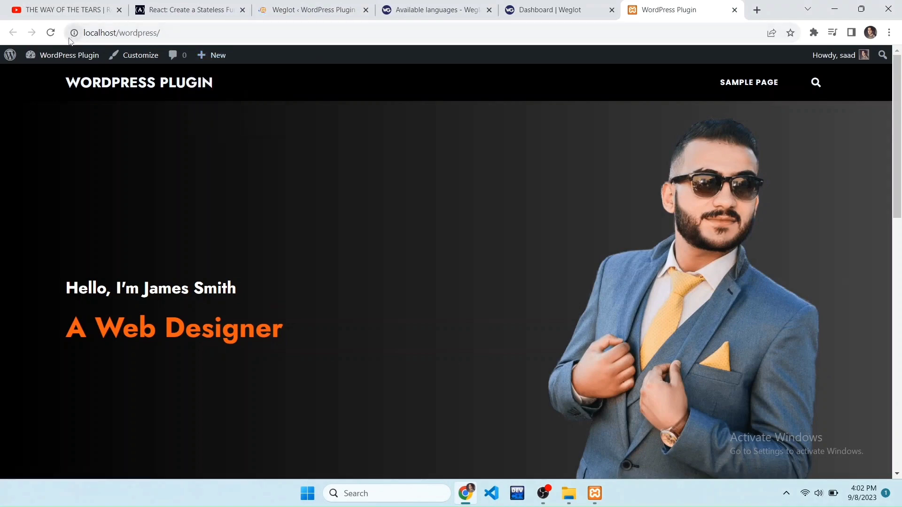
- Reload the site's front page, switch its language to Français and review the translated page
left_click(52, 34)
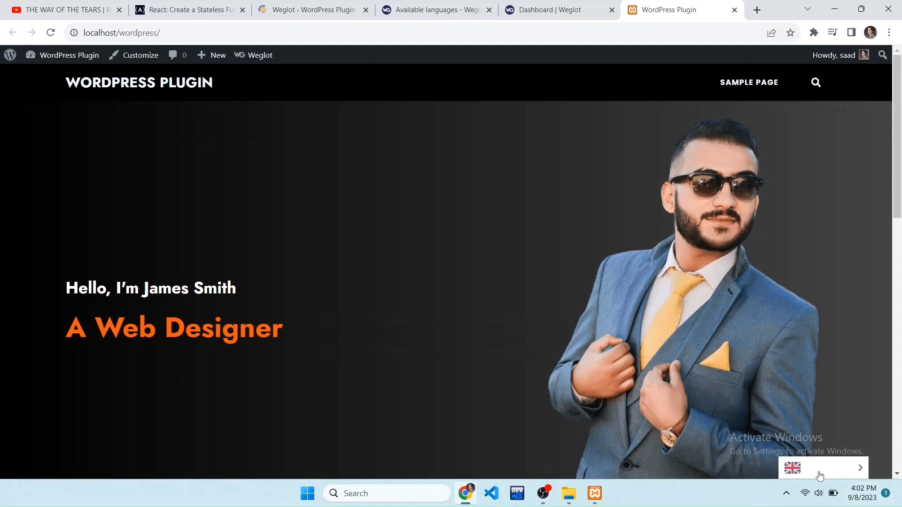
left_click(801, 474)
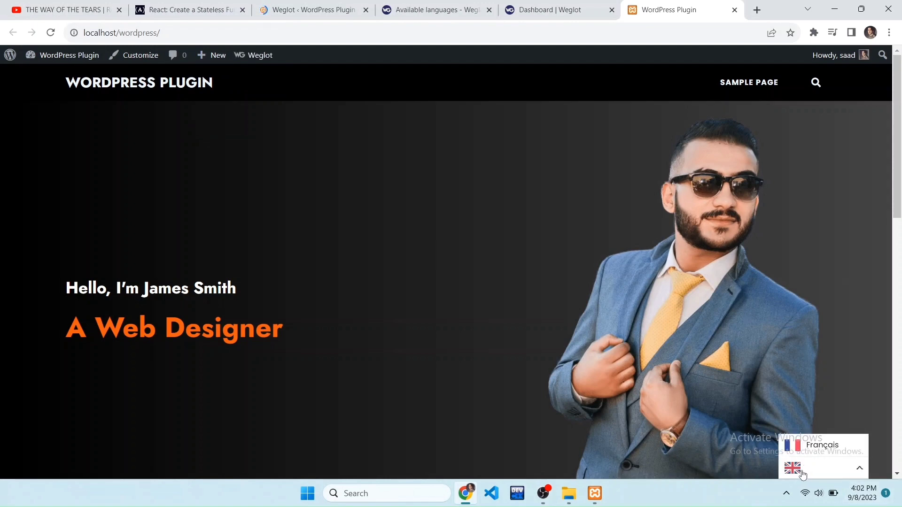
left_click(812, 450)
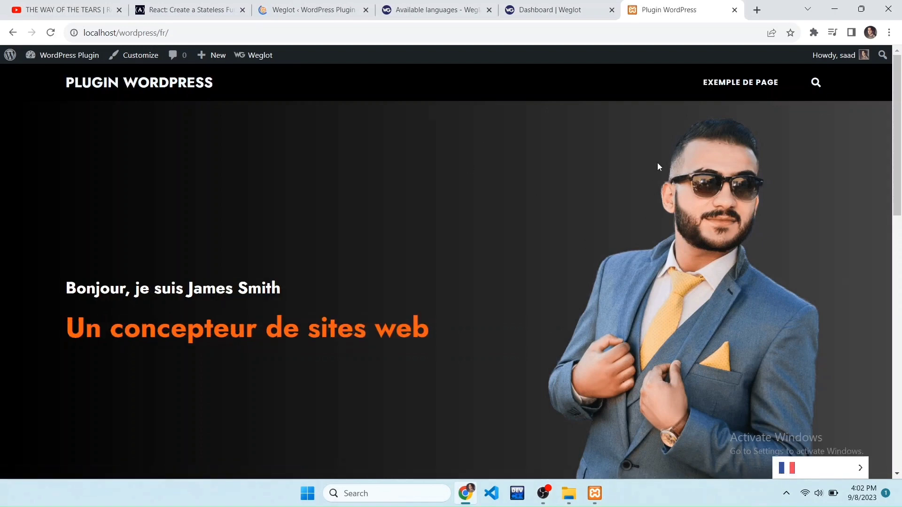
scroll(511, 280, "down", 15)
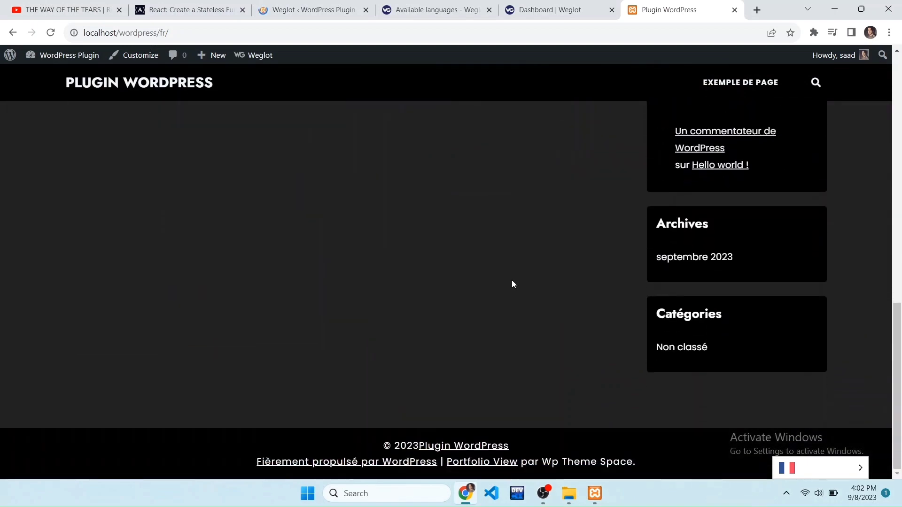
scroll(512, 281, "up", 15)
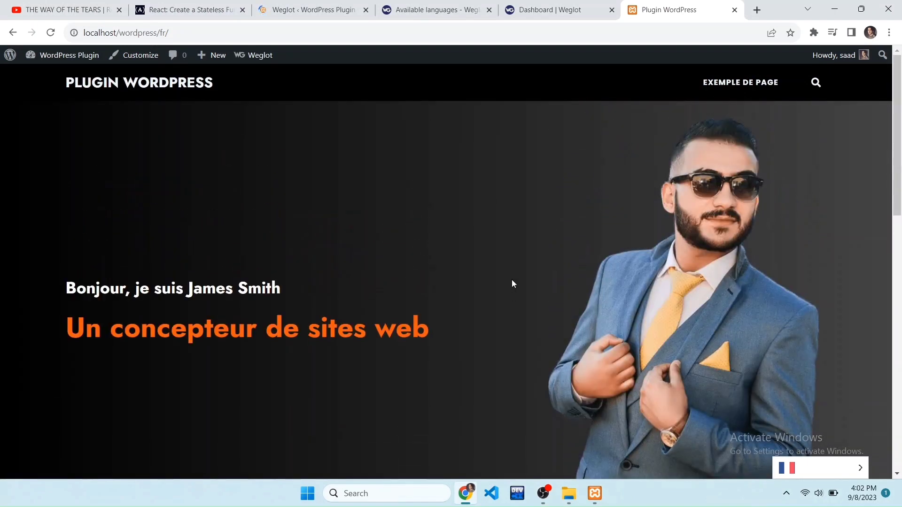
- Switch the front page back to English and look over its content
left_click(835, 471)
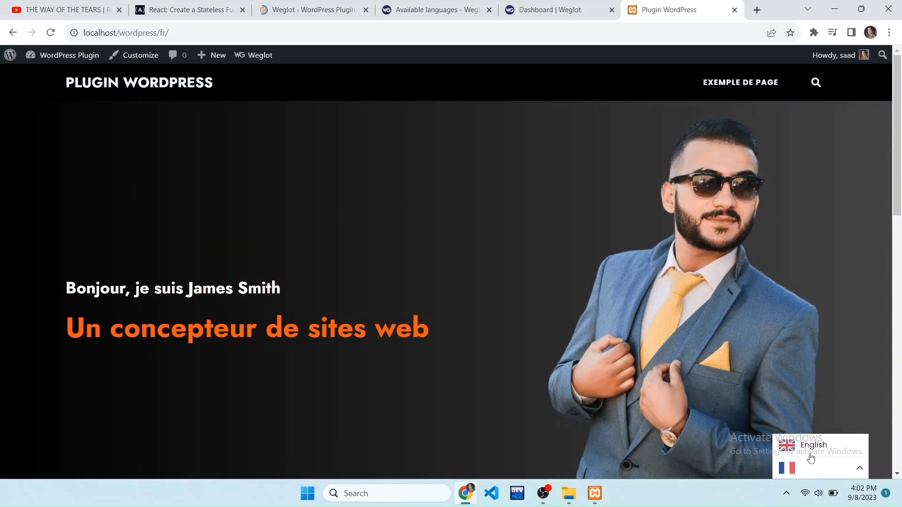
left_click(807, 451)
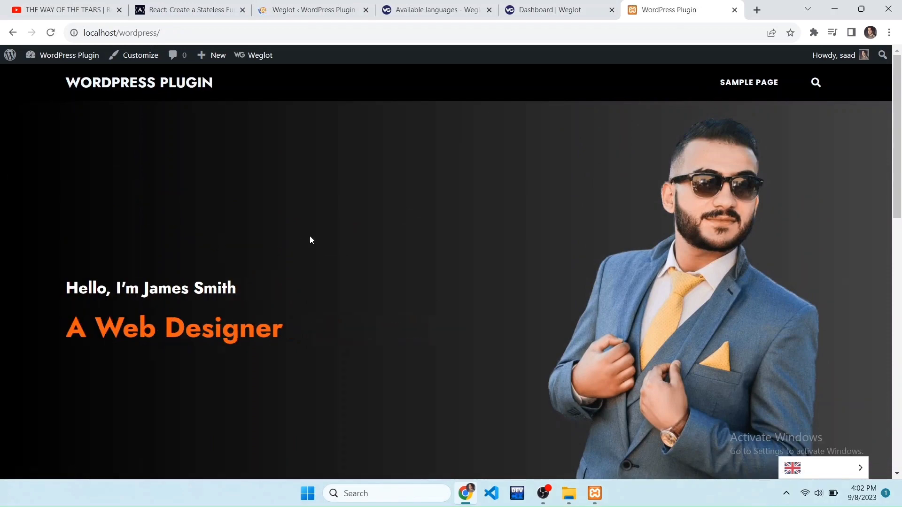
scroll(556, 280, "down", 4)
scroll(556, 281, "up", 4)
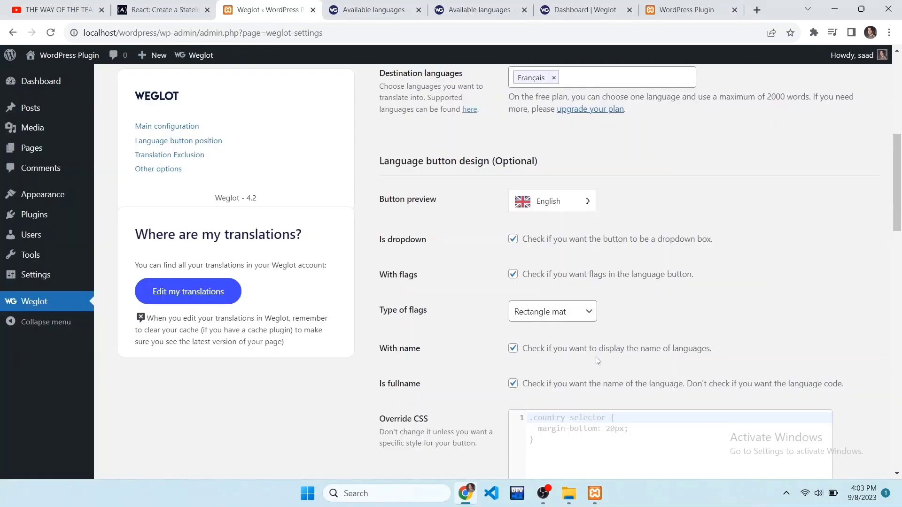
- In the language button design settings, set the type of flags to Circle and save the changes
left_click(581, 254)
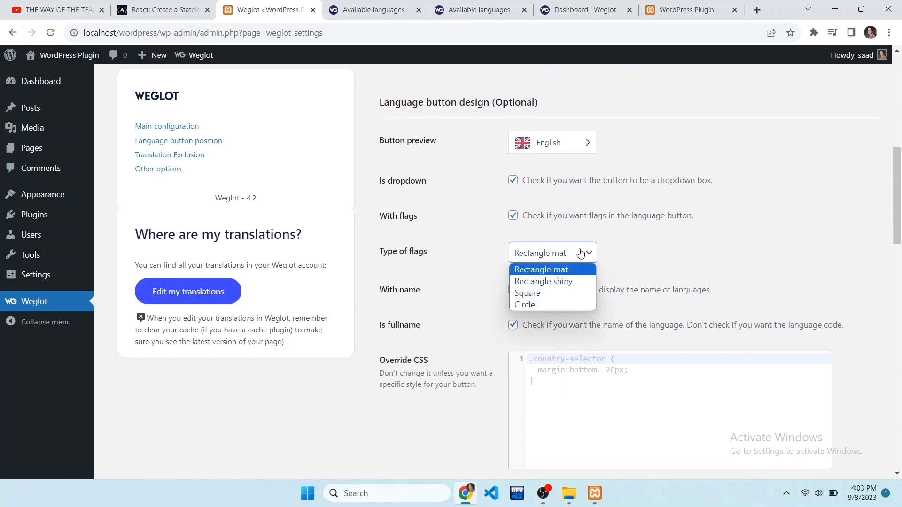
left_click(562, 305)
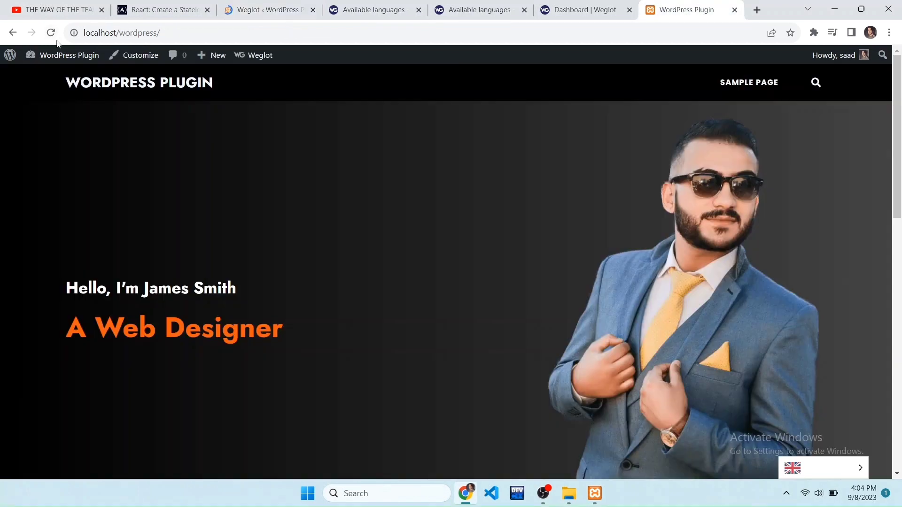
- Reload the site's front page and test the restyled language switcher by changing to Français and back to English
left_click(51, 33)
mouse_move(820, 471)
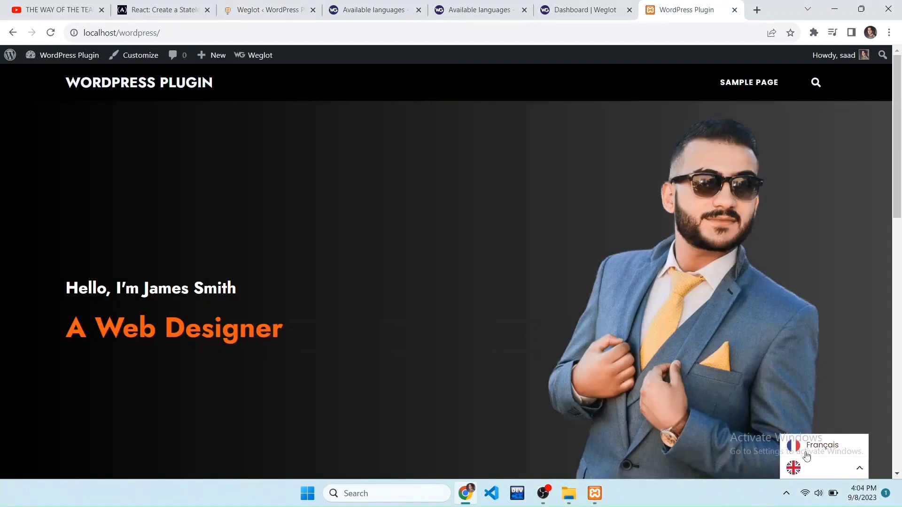
left_click(804, 452)
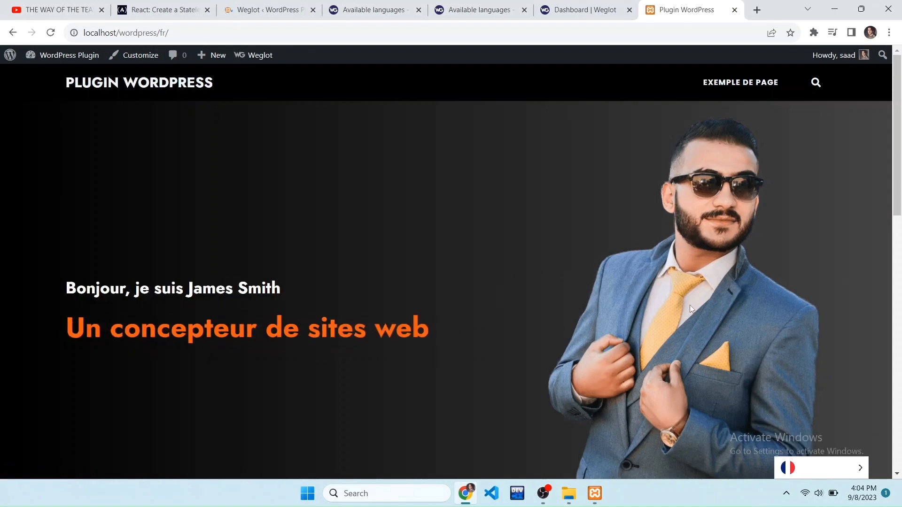
mouse_move(837, 470)
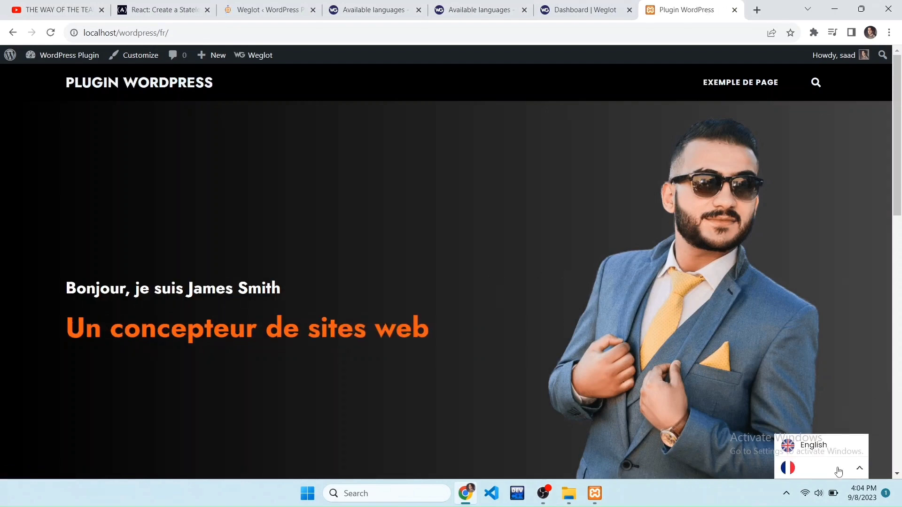
left_click(804, 448)
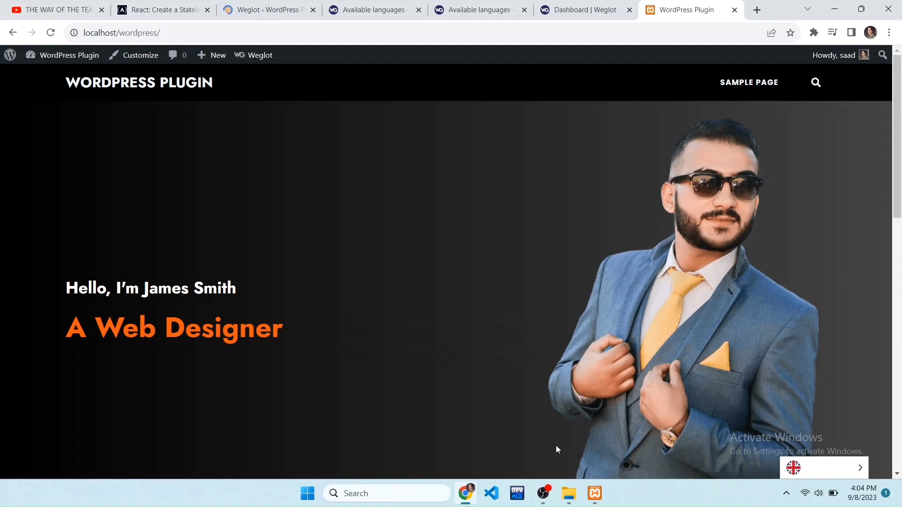
left_click(544, 494)
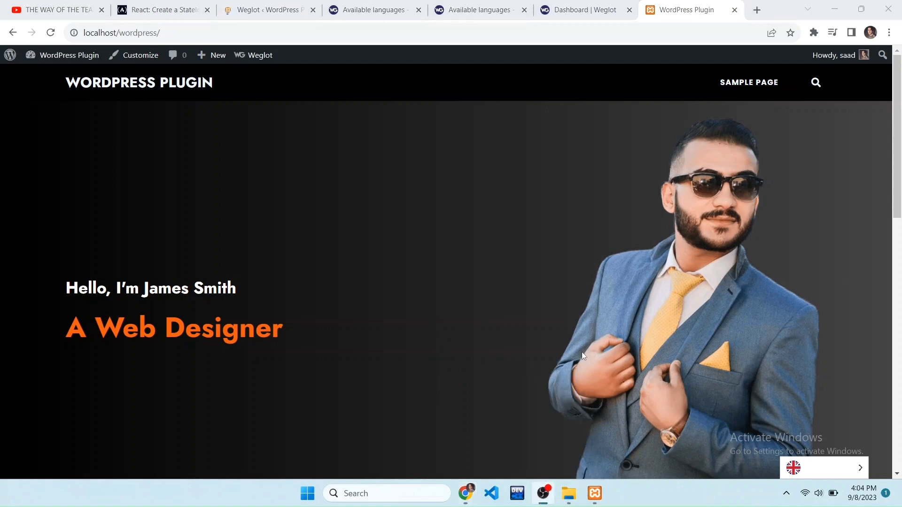